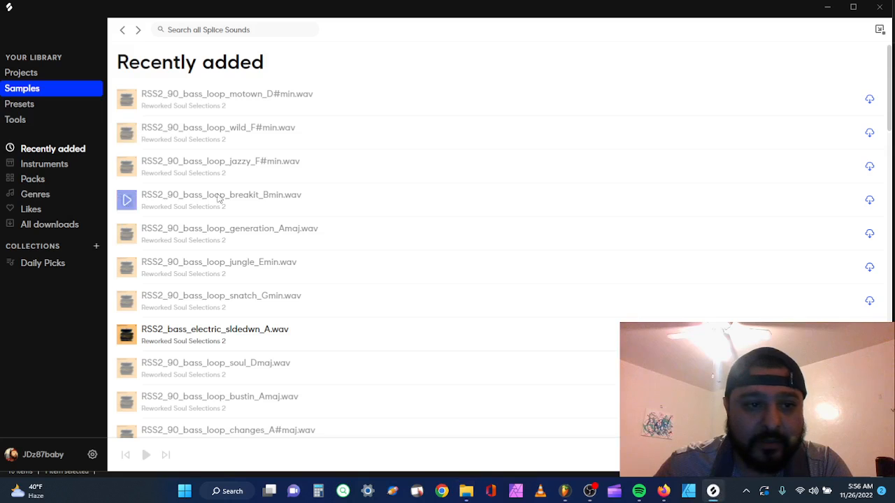
- Switch from Splice to File Explorer and examine the loops in the Bass F#min folder's 90 BPM subfolder, widening its Name column
scroll(358, 175, "down", 3)
scroll(565, 136, "up", 3)
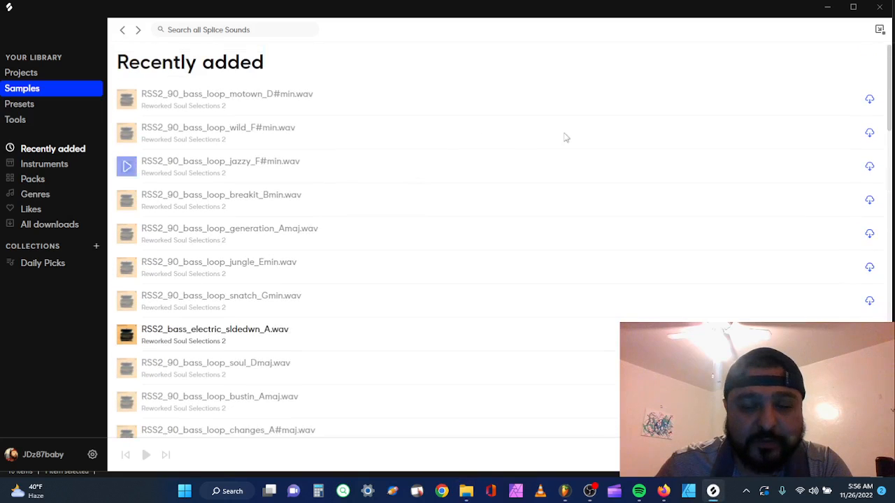
left_click(826, 7)
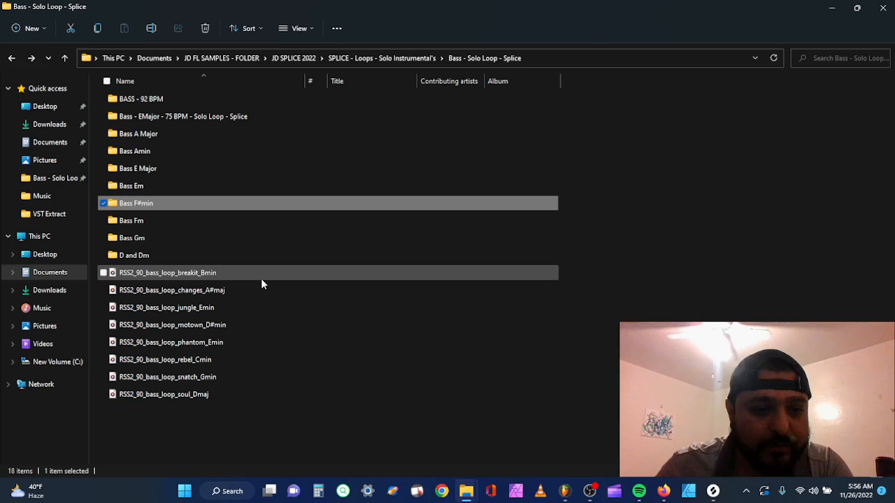
double_click(207, 204)
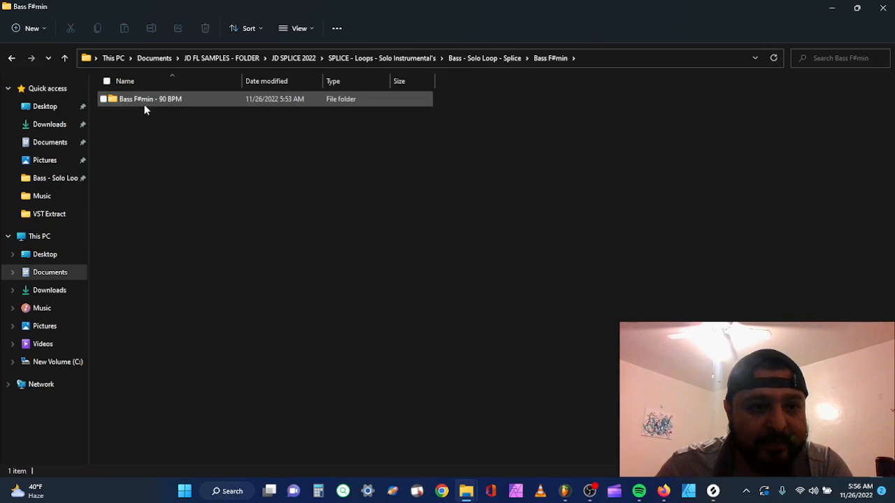
double_click(179, 100)
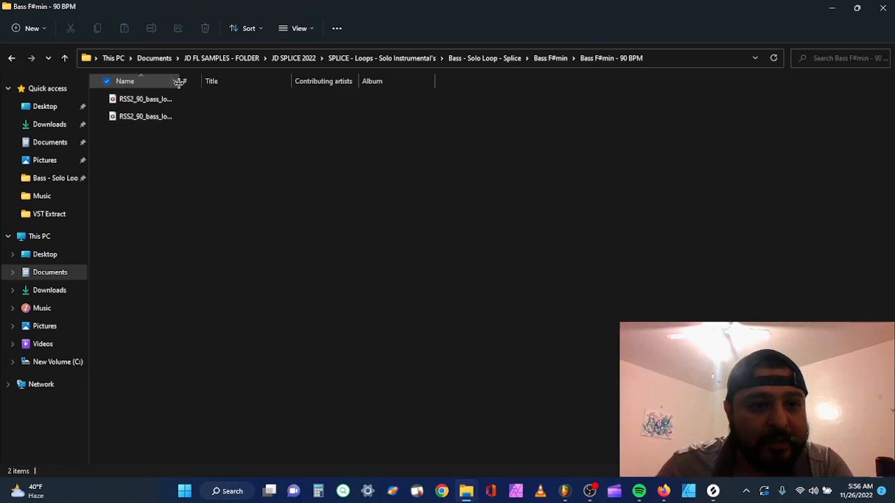
left_click_drag(180, 81, 488, 81)
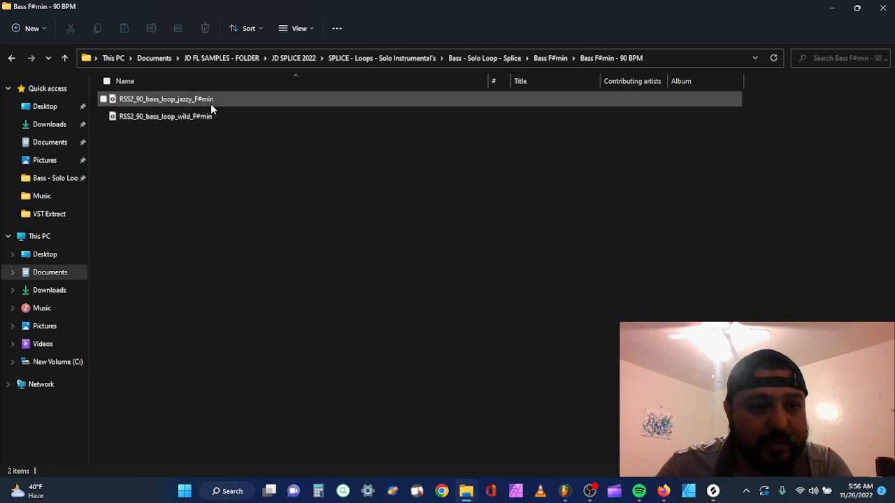
left_click(10, 58)
left_click(10, 59)
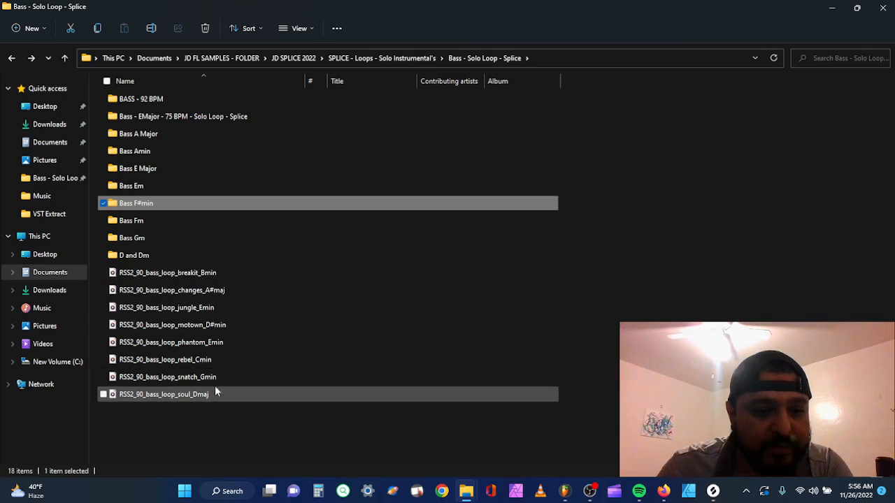
double_click(144, 207)
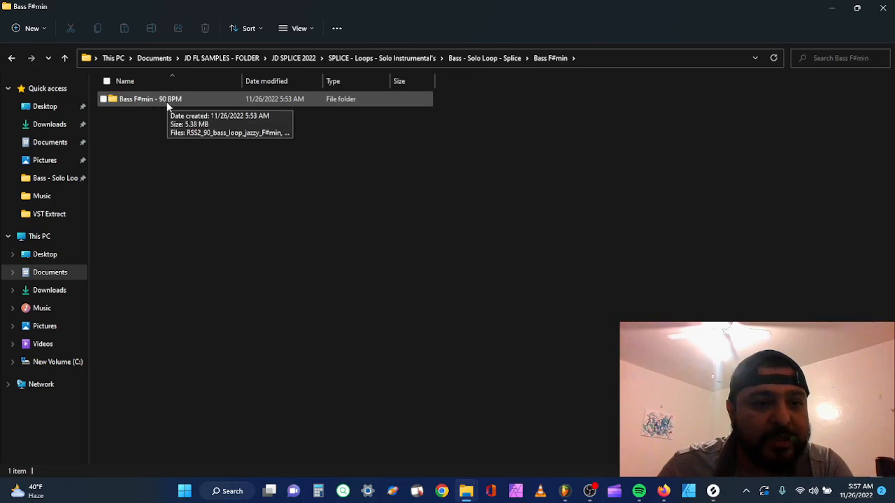
left_click(12, 61)
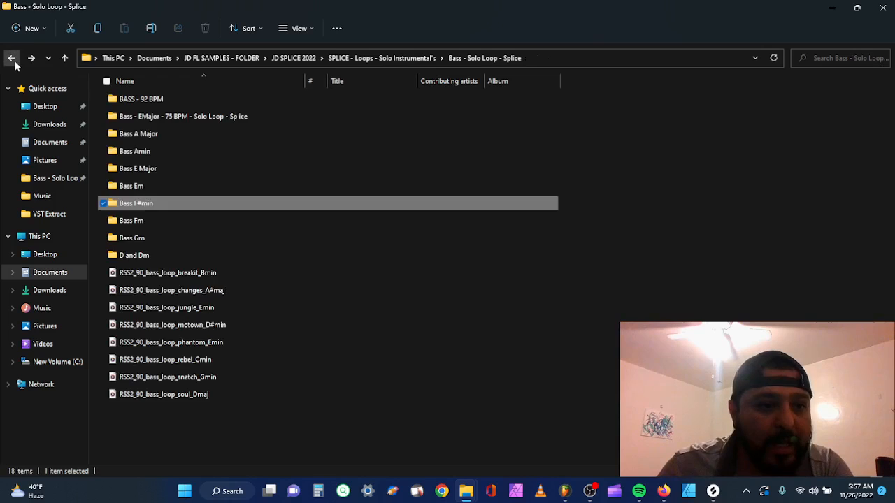
- Check the contents of the BASS - 92 BPM and Bass - EMajor - 75 BPM folders, returning to Bass - Solo Loop - Splice
double_click(150, 99)
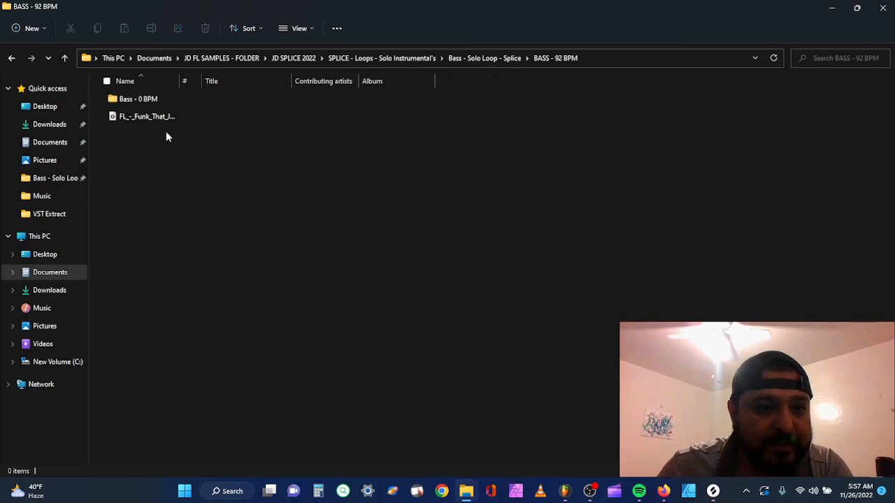
double_click(172, 104)
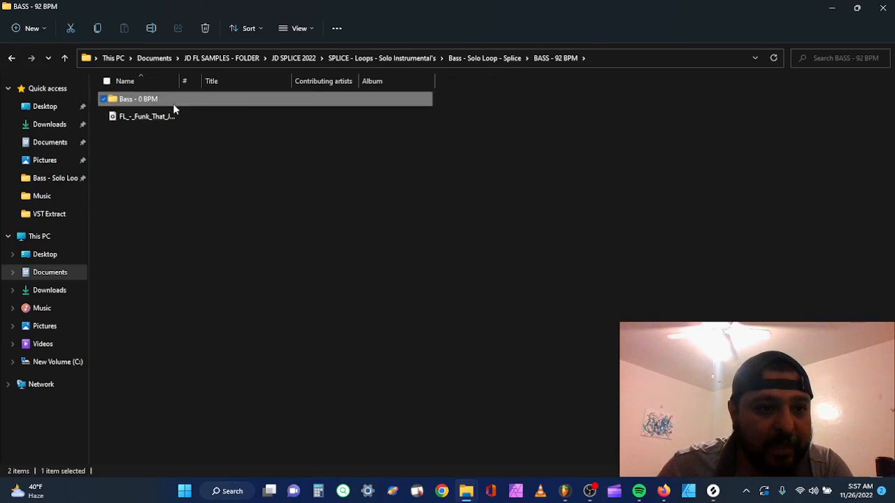
left_click(10, 59)
left_click(10, 58)
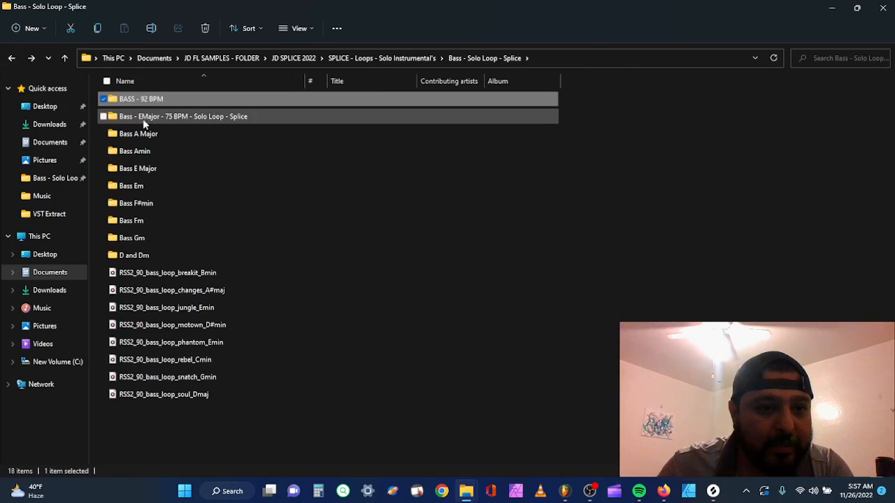
double_click(143, 117)
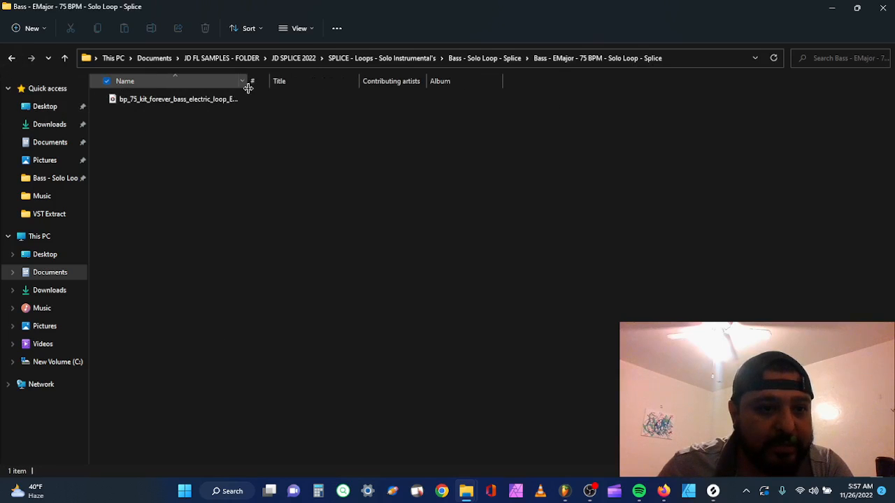
left_click(11, 58)
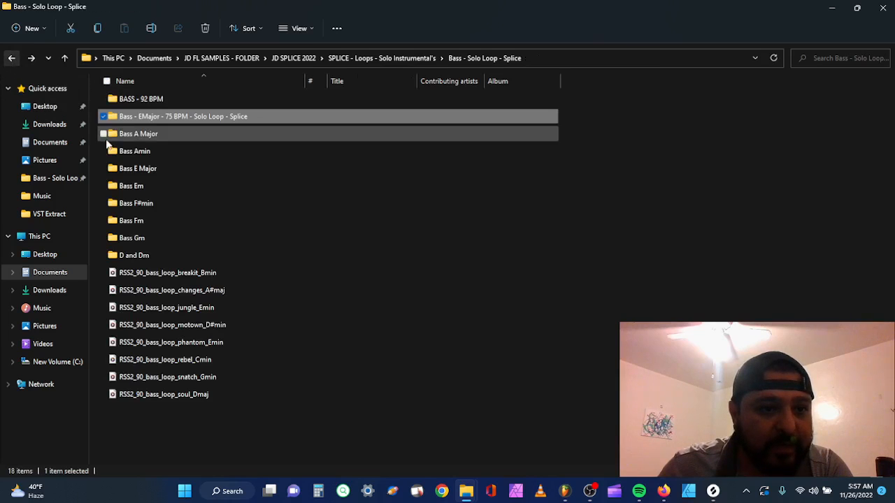
- Check the BPM subfolders inside Bass A Major and Bass E Major, returning to the Bass - Solo Loop - Splice folder
double_click(153, 134)
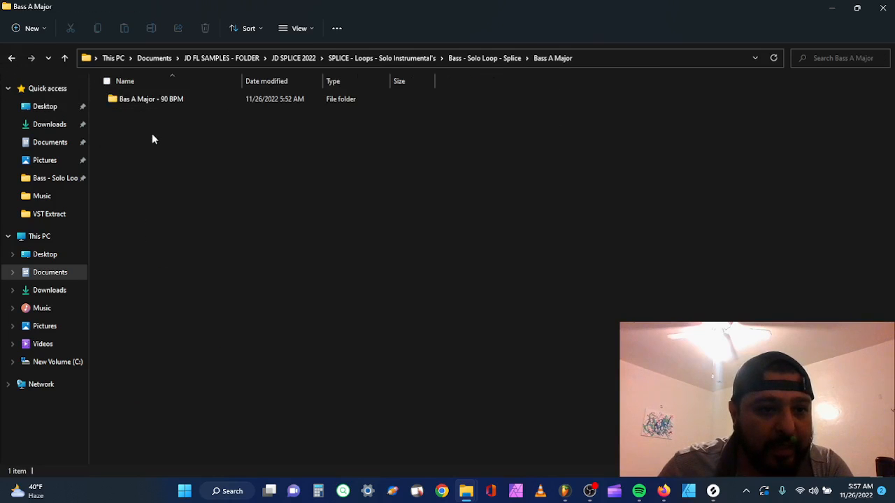
double_click(168, 101)
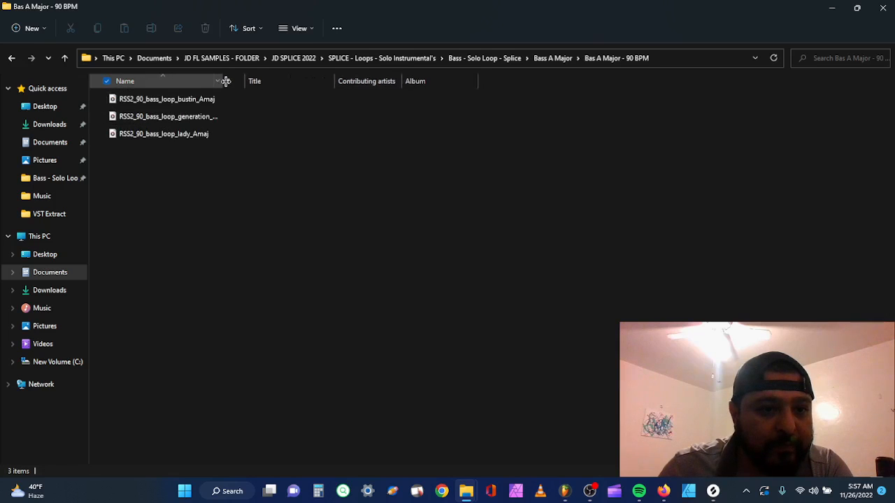
left_click(11, 58)
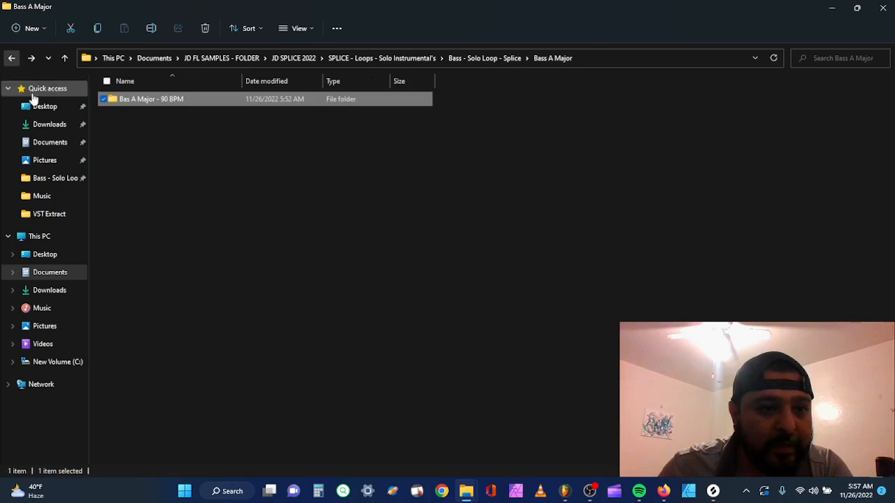
left_click(11, 58)
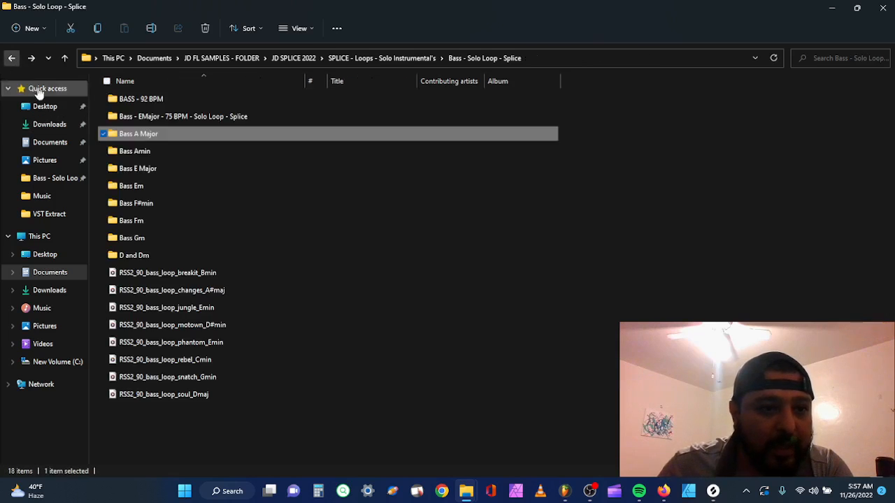
double_click(158, 170)
double_click(162, 100)
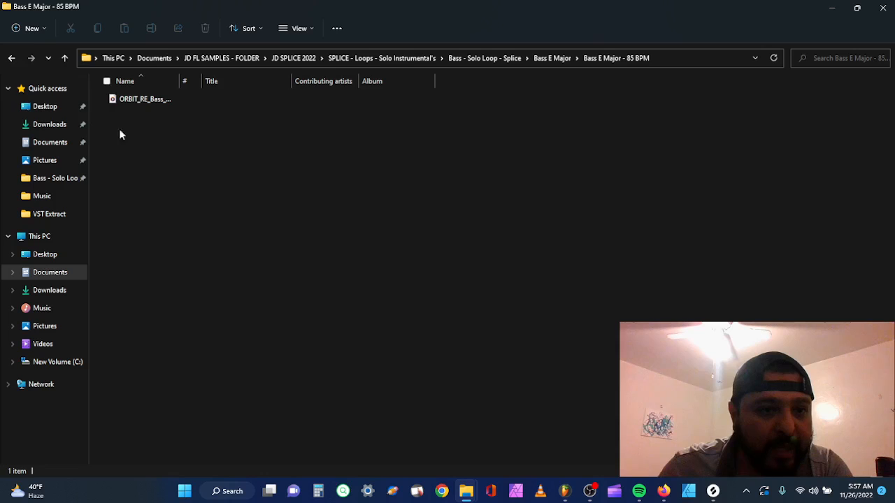
left_click(11, 58)
left_click(11, 58)
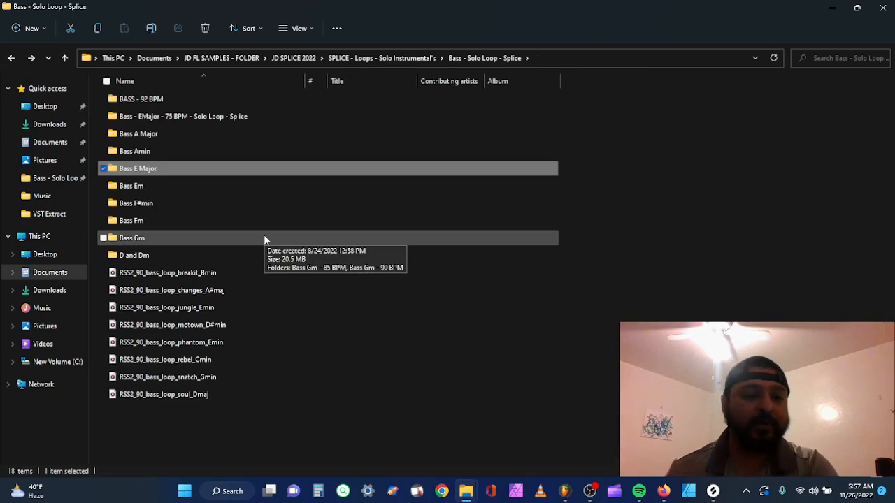
- Create a new folder named "Bass Bmin" in the Bass - Solo Loop - Splice folder
left_click(224, 425)
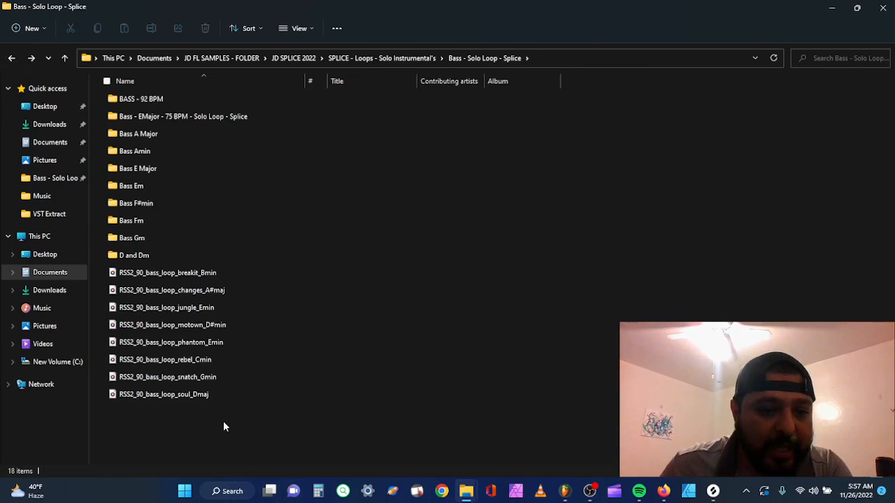
right_click(224, 427)
mouse_move(313, 402)
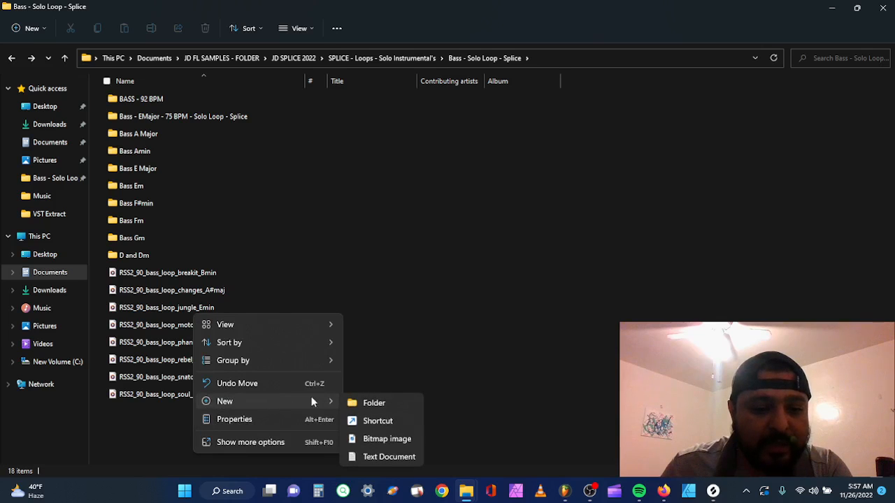
left_click(374, 404)
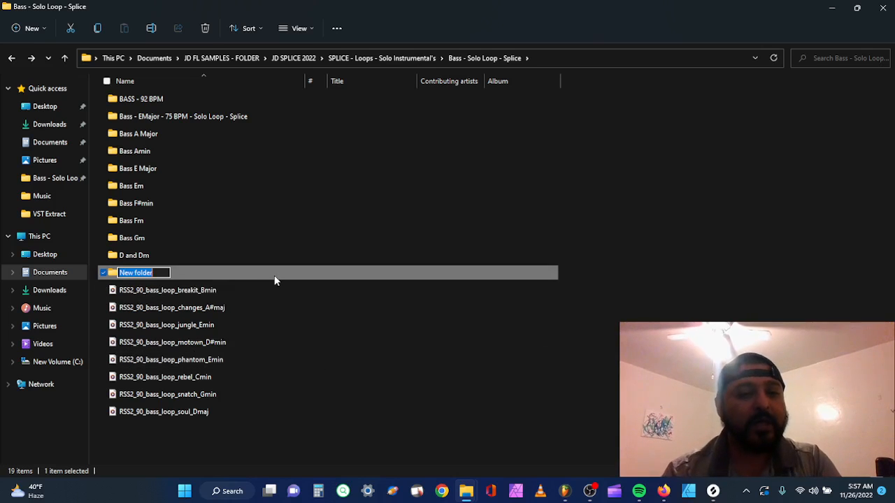
key("BackSpace")
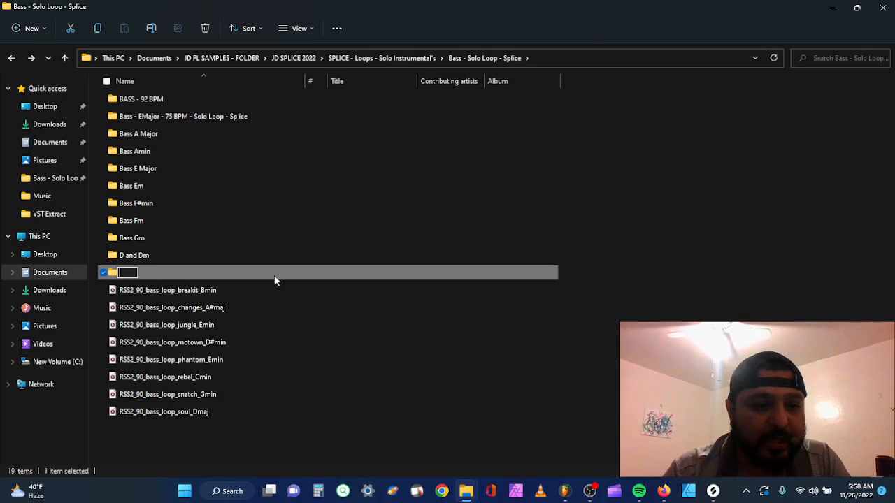
type("Bass ")
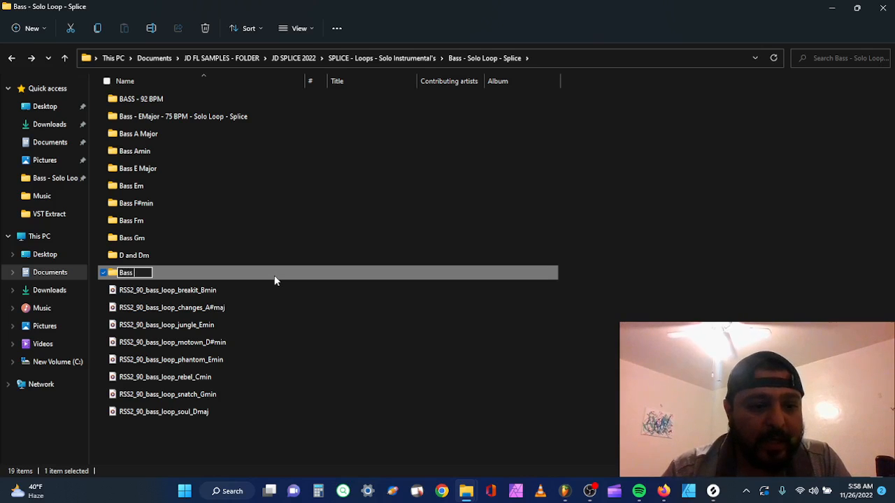
type("B")
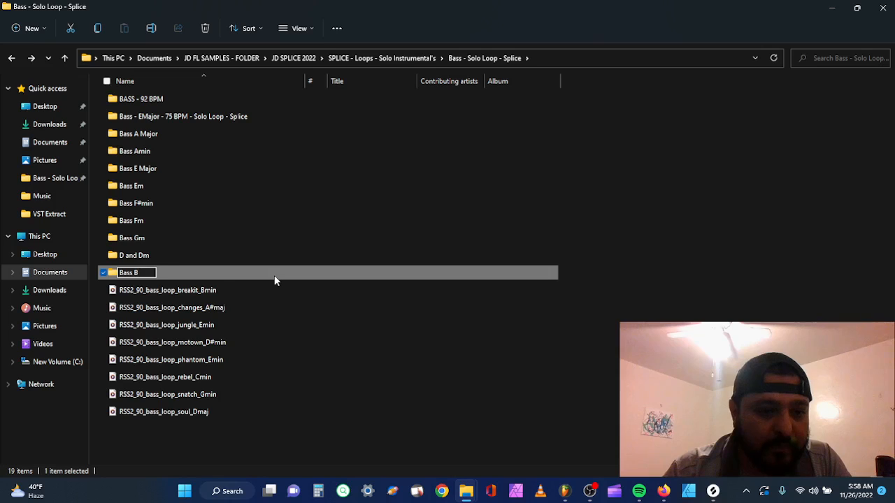
type("min")
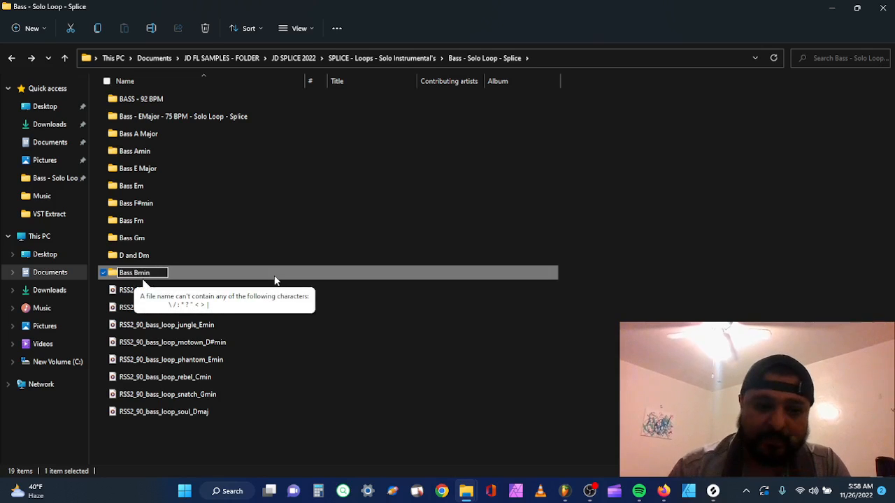
key("Return")
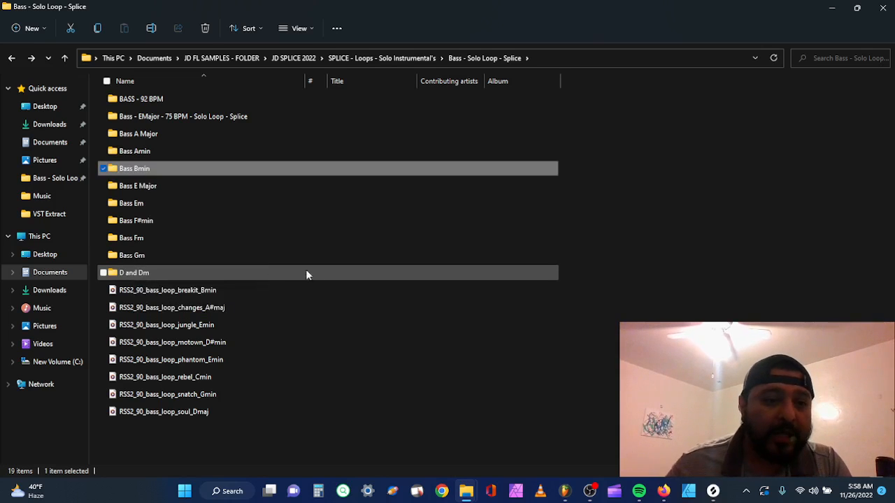
- Move the RSS2_90_bass_loop_breakit_Bmin file into the Bass Bmin folder
left_click(104, 290)
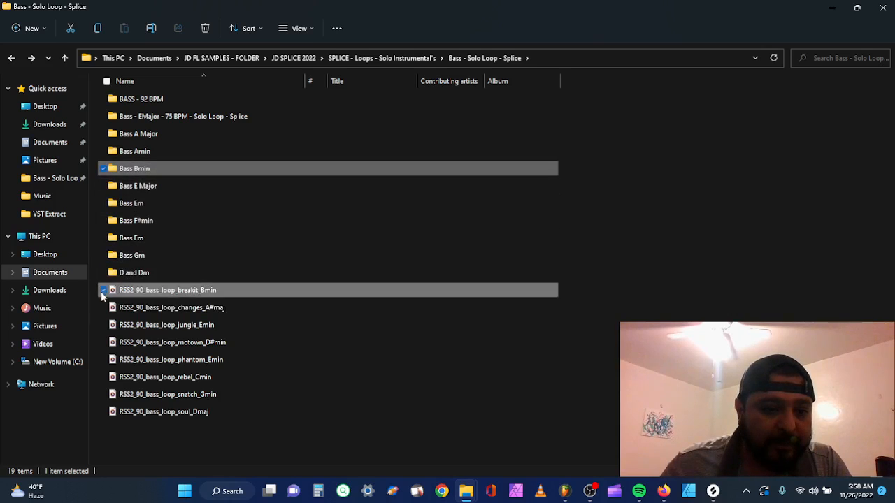
left_click_drag(202, 293, 186, 174)
left_click(185, 293)
- Create a subfolder named "Bass - Bmin - 90 BPM" inside the Bass Bmin folder
double_click(207, 169)
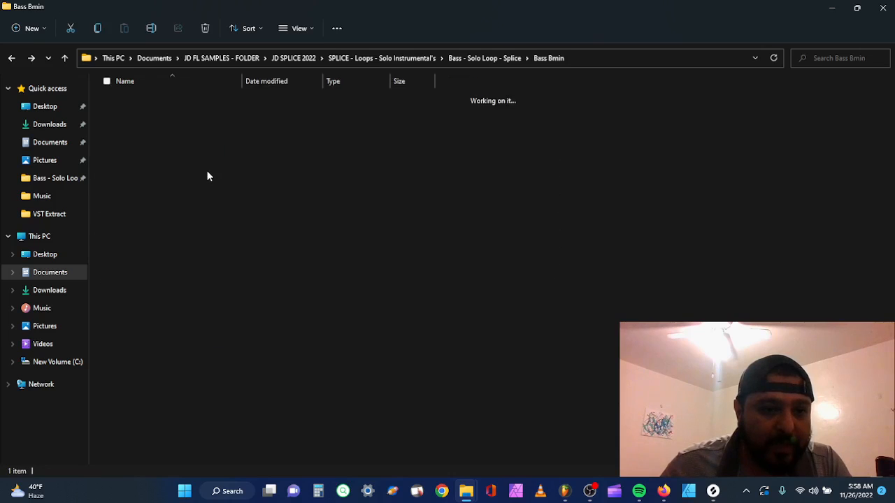
right_click(186, 192)
mouse_move(257, 279)
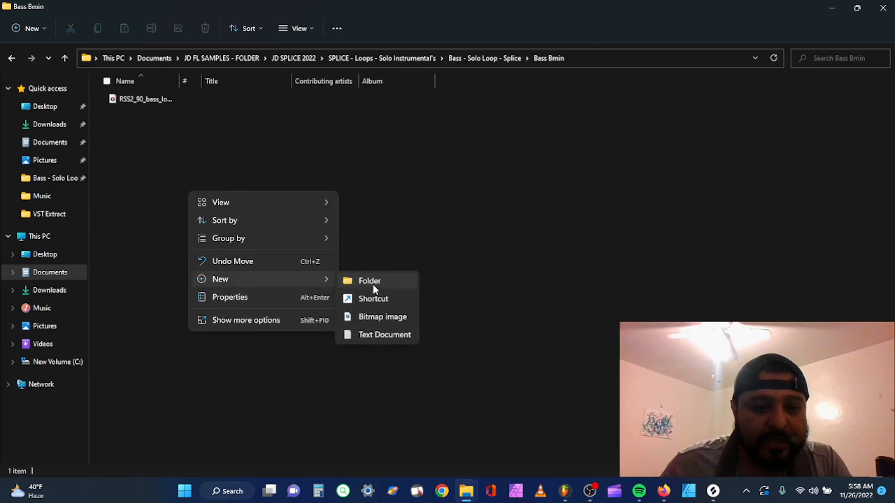
left_click(373, 281)
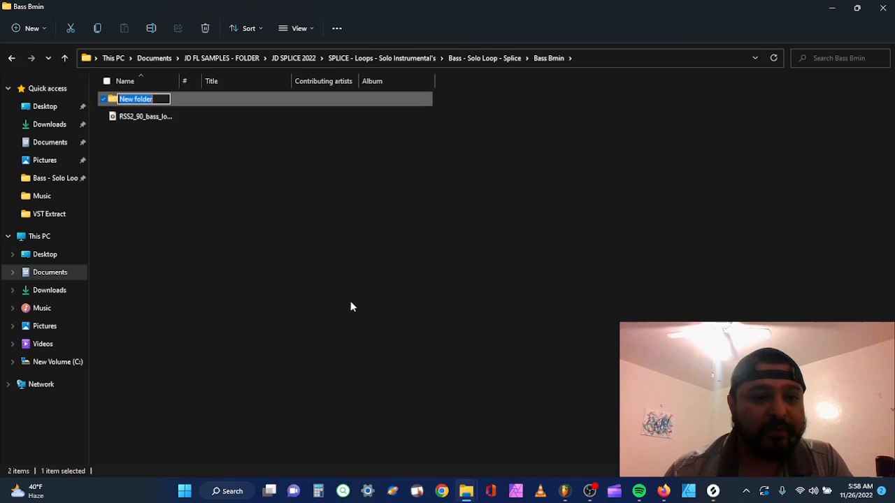
type("Ba")
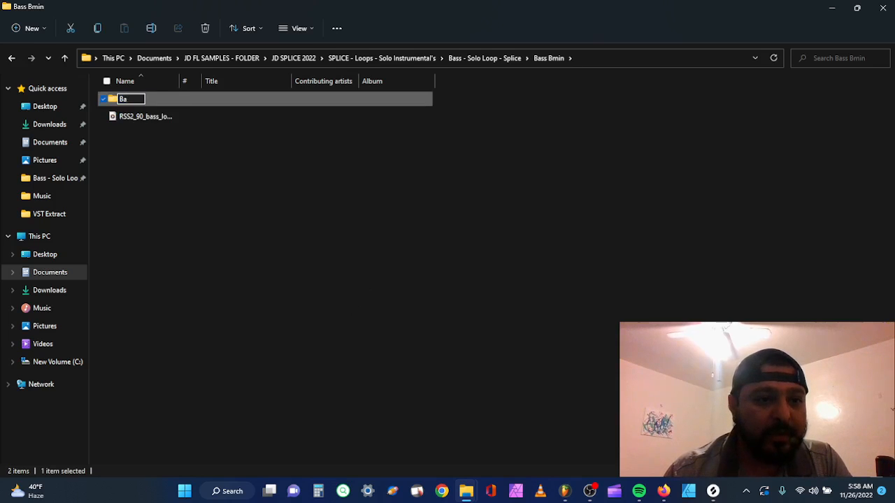
type("ss - B")
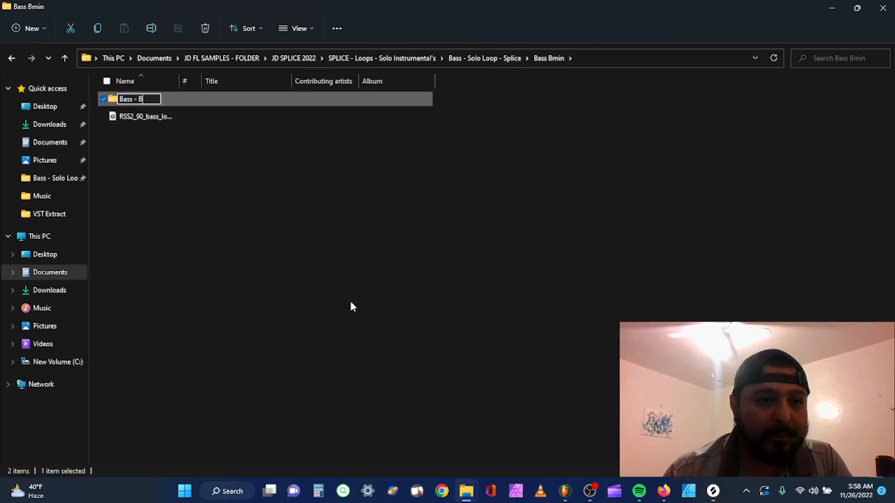
type("min -")
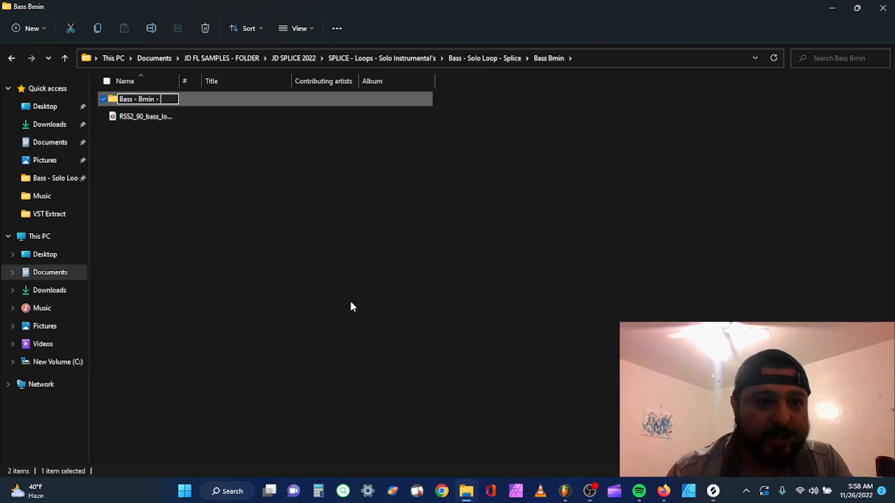
type(" 90")
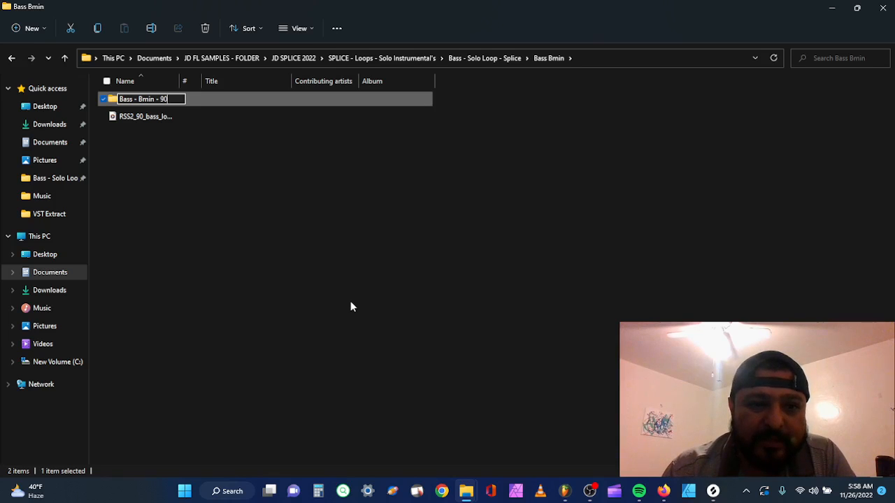
type("-")
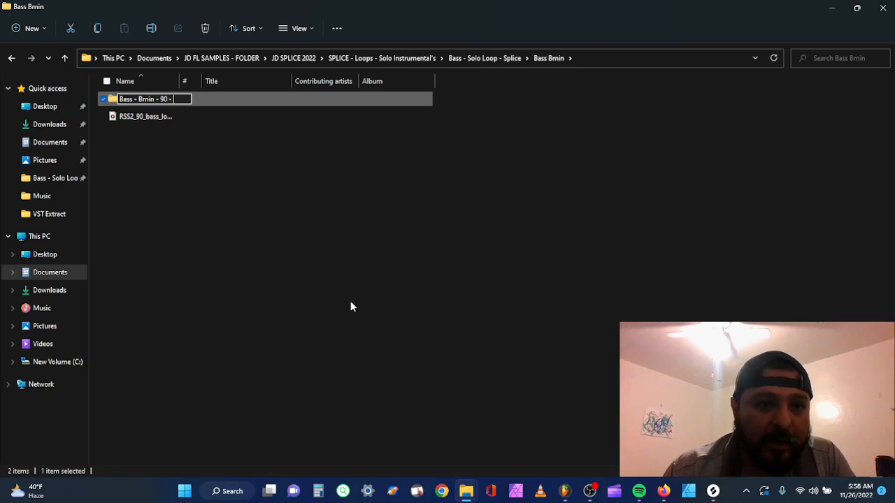
key("BackSpace")
type("B")
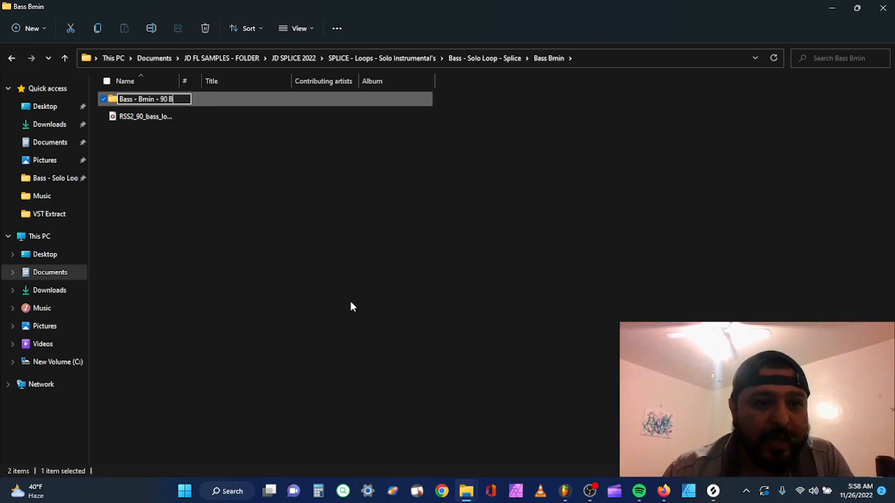
type("OM")
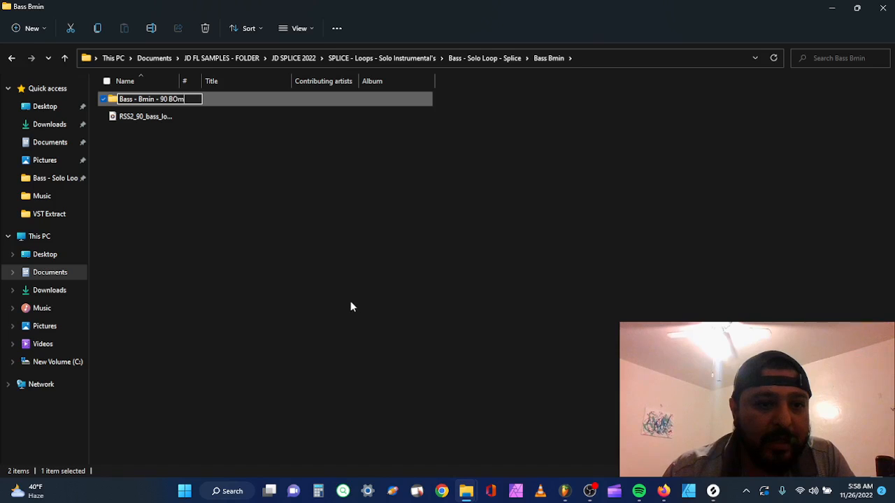
key("BackSpace")
key("BackSpace")
type("PM")
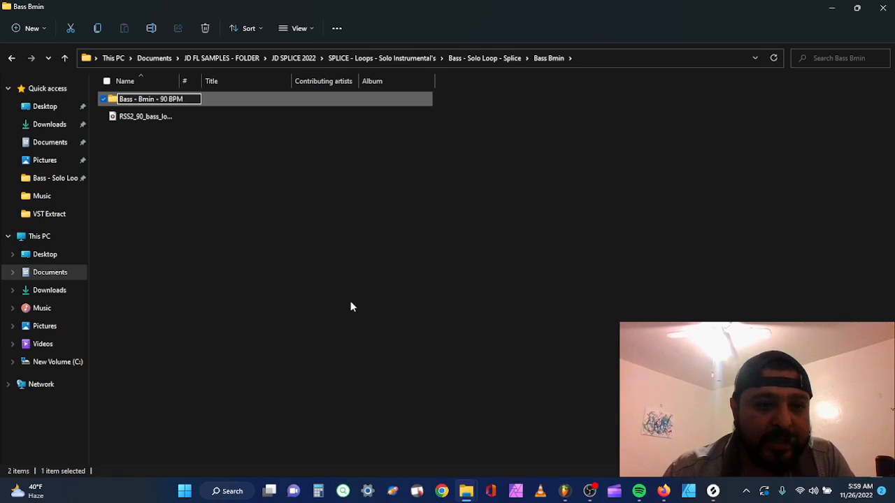
key("Return")
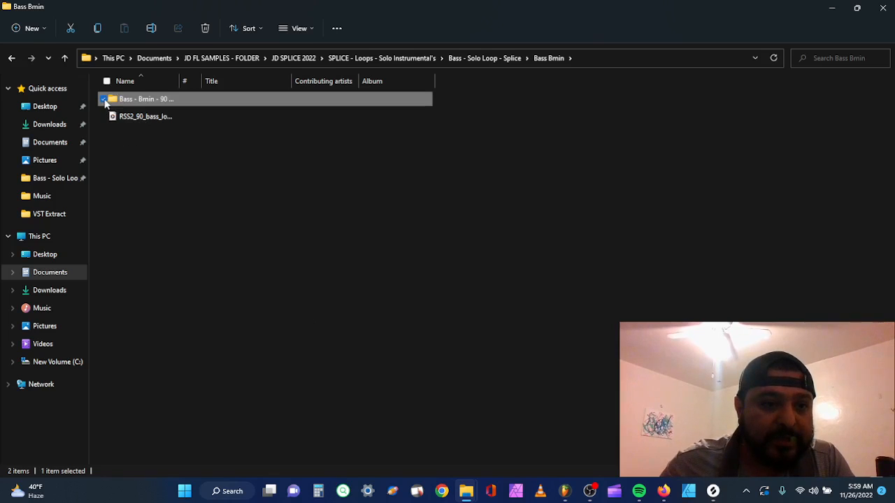
- Move the RSS2_90_bass_loop_breakit_Bmin file into the Bass - Bmin - 90 BPM subfolder and widen the Name column to fit the full folder name
left_click(123, 119)
left_click_drag(123, 119, 130, 100)
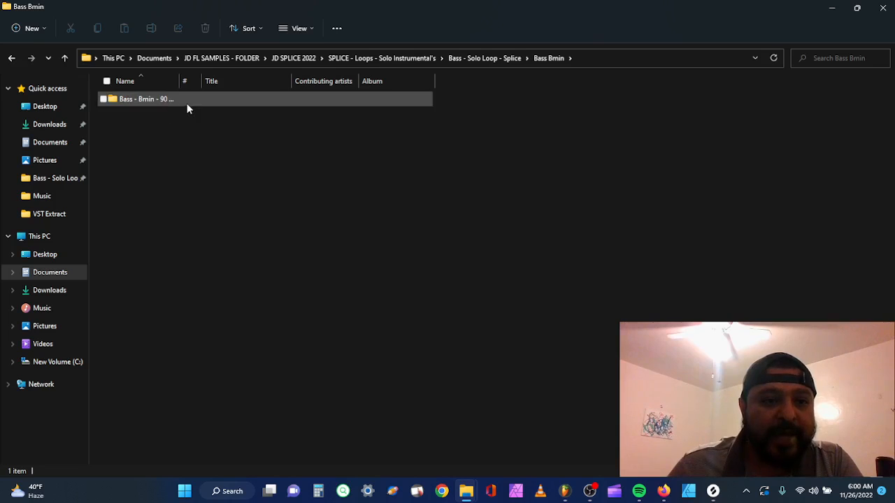
left_click_drag(180, 78, 264, 88)
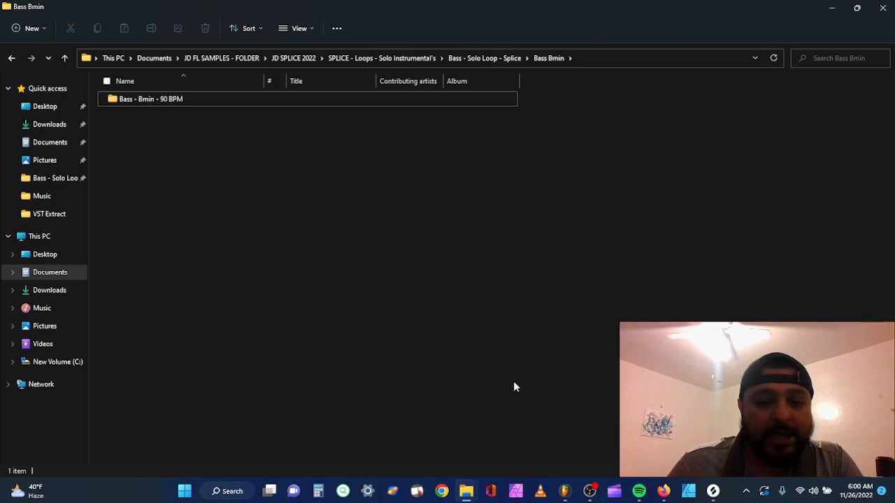
- Switch to FL Studio and expand JD FL SAMPLES - FOLDER, JD SPLICE 2022 and SPLICE - DRUMS LOOPS in the browser
left_click(564, 491)
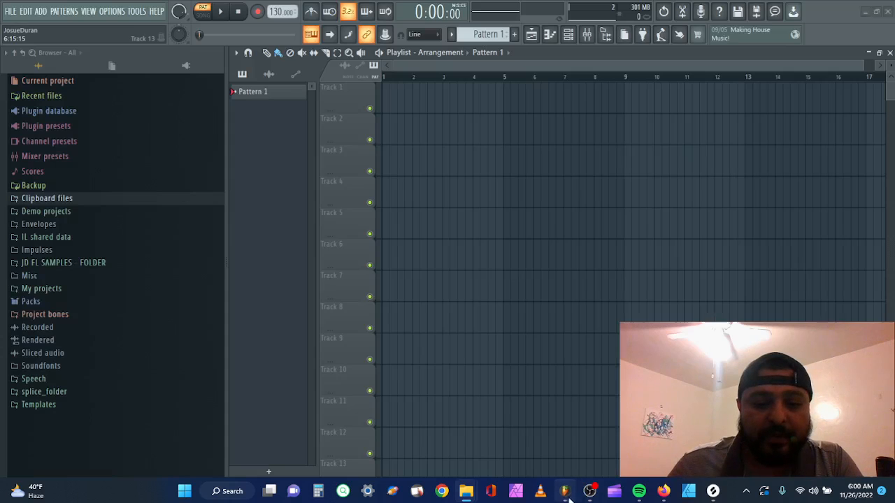
left_click(84, 264)
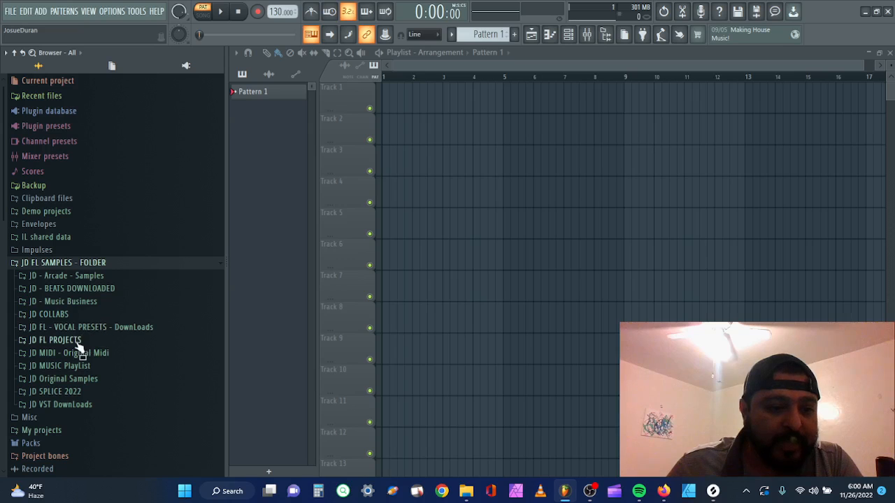
left_click(79, 394)
scroll(112, 350, "down", 4)
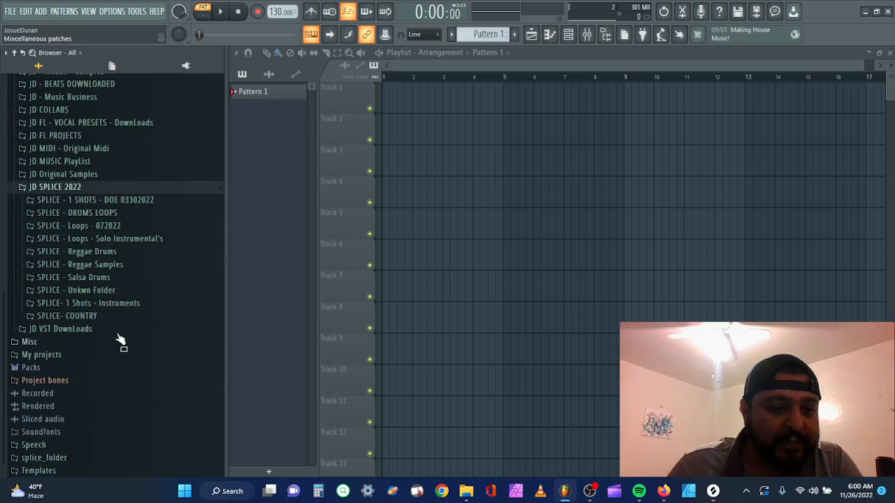
left_click(118, 213)
- Look through the drum loop folders in SPLICE - DRUMS LOOPS to examine how they are organized by BPM
scroll(112, 290, "up", 1)
scroll(100, 314, "down", 3)
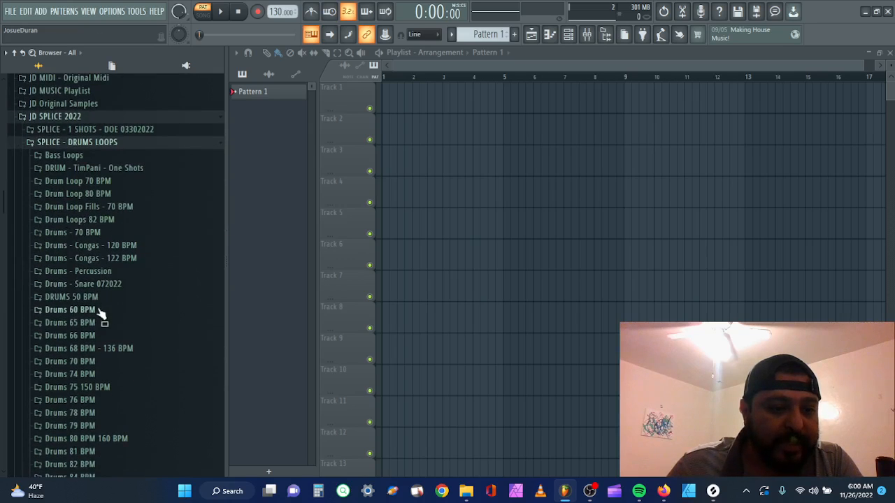
scroll(115, 230, "down", 5)
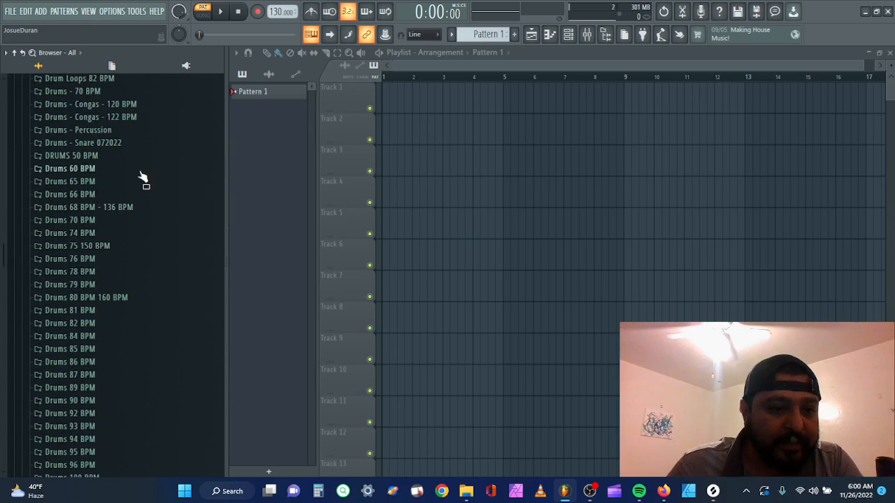
scroll(138, 183, "down", 4)
scroll(137, 183, "down", 3)
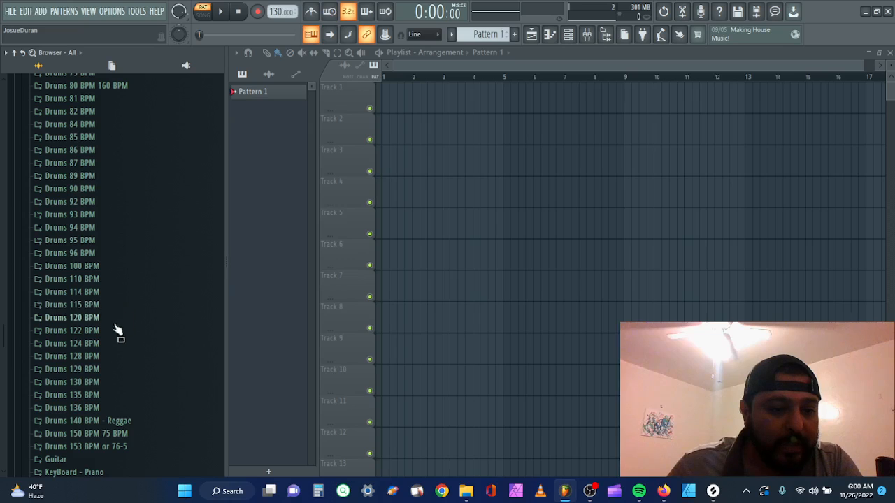
scroll(108, 426, "up", 8)
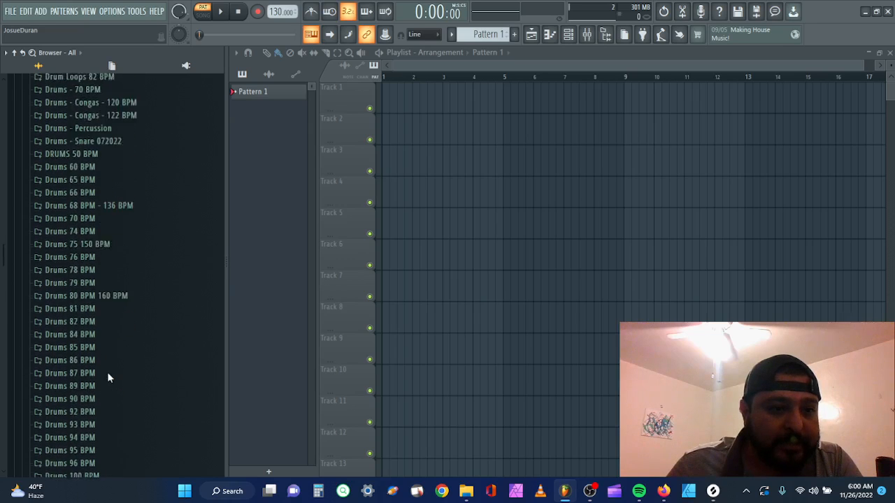
scroll(112, 248, "down", 5)
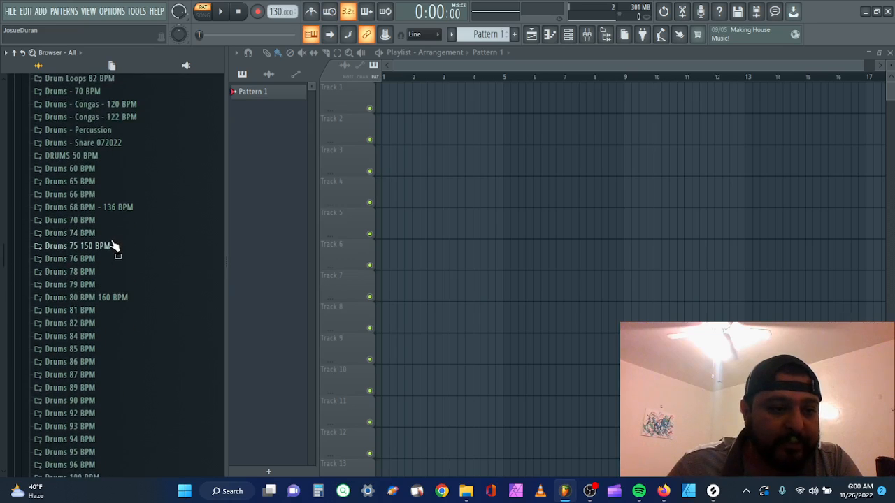
scroll(116, 235, "up", 2)
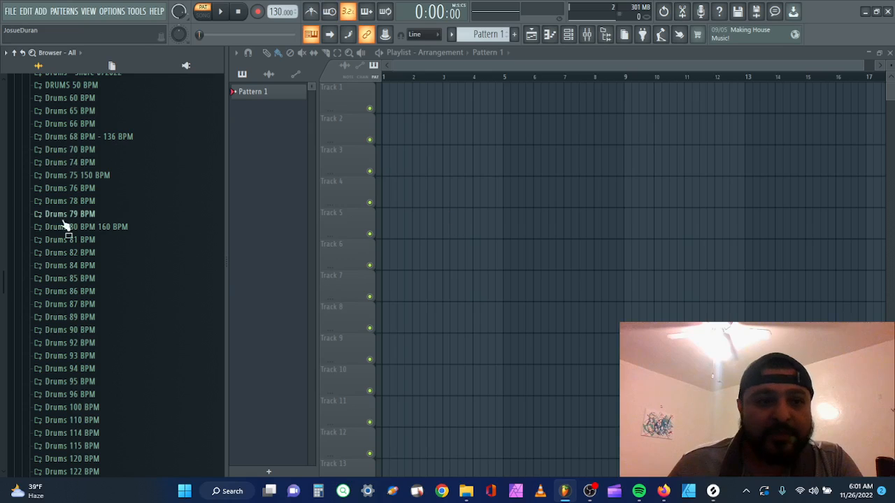
scroll(155, 208, "up", 3)
scroll(155, 208, "up", 5)
scroll(166, 179, "down", 12)
scroll(152, 190, "up", 10)
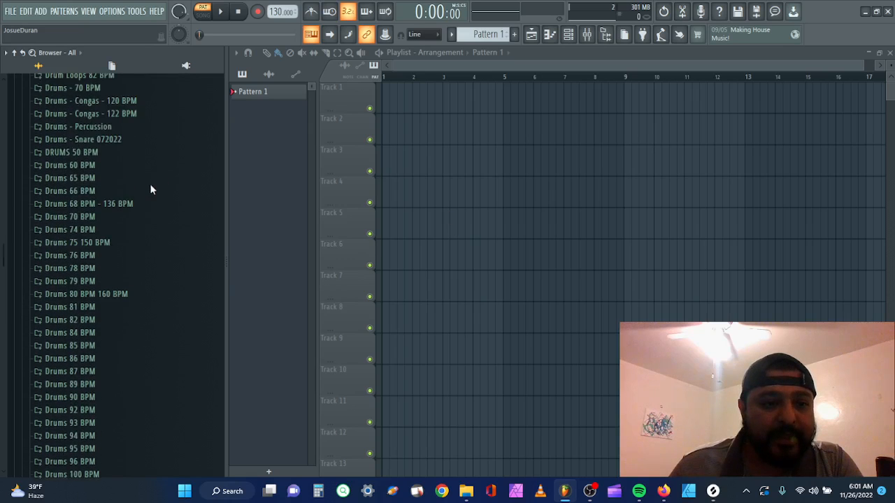
scroll(149, 175, "up", 3)
scroll(147, 179, "down", 9)
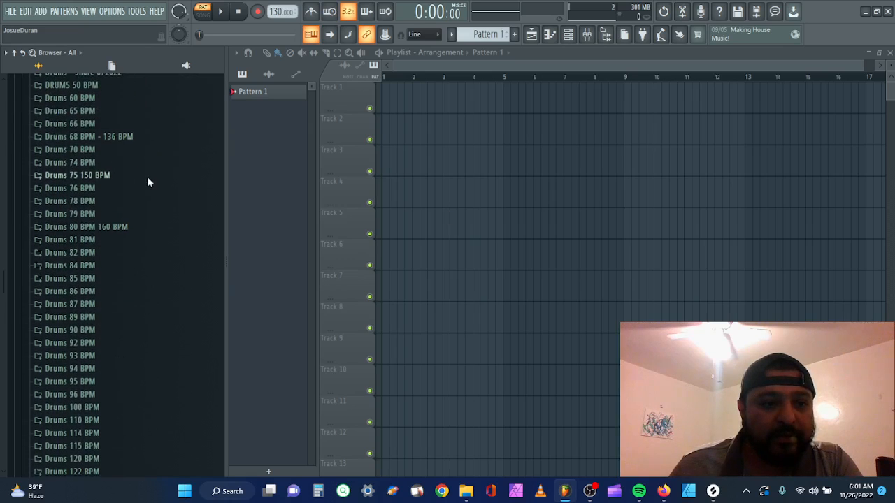
scroll(160, 175, "up", 4)
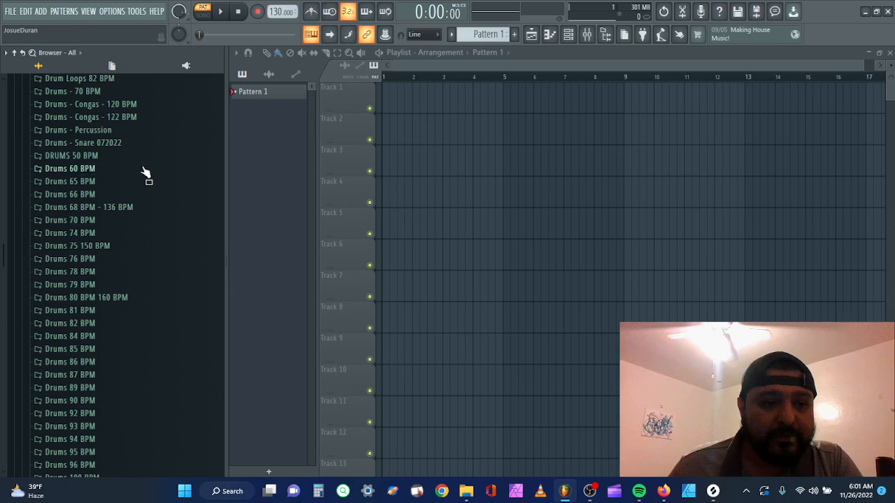
scroll(161, 173, "up", 4)
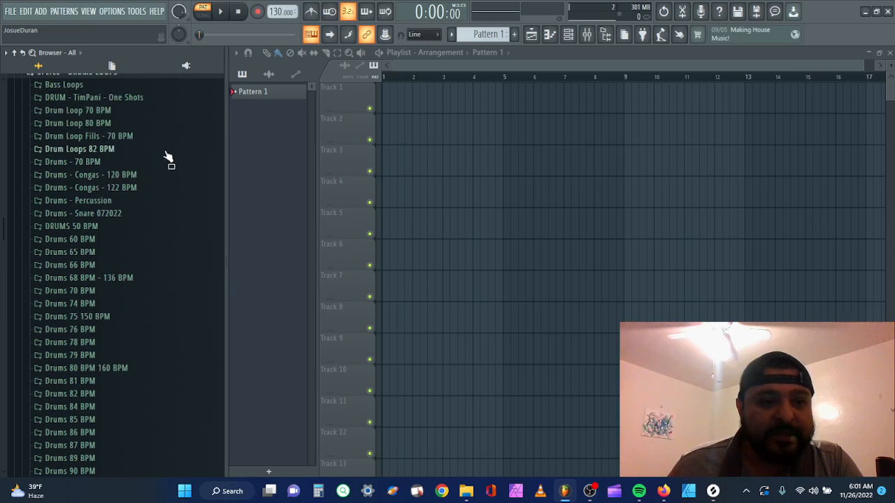
scroll(160, 147, "down", 8)
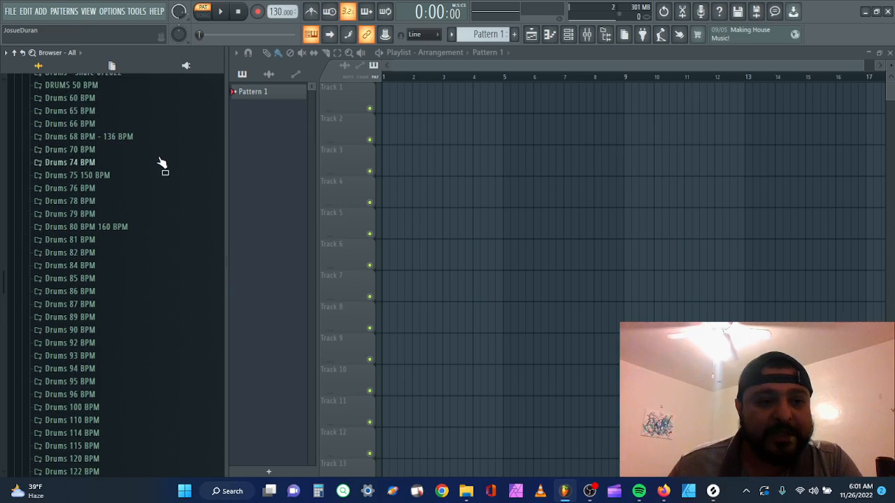
scroll(167, 154, "up", 9)
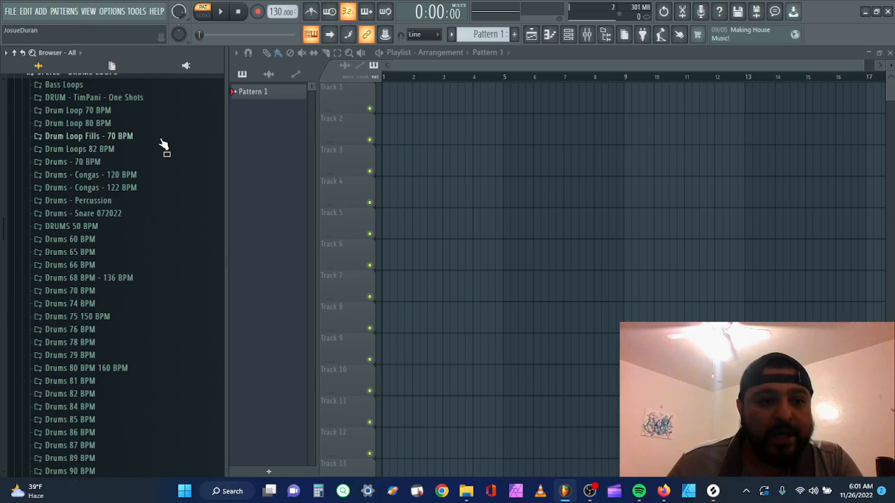
scroll(165, 171, "down", 12)
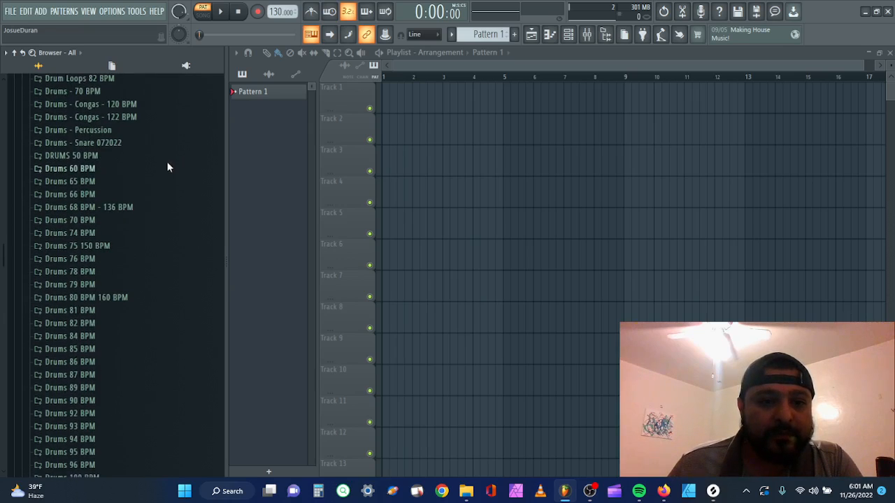
scroll(164, 174, "up", 8)
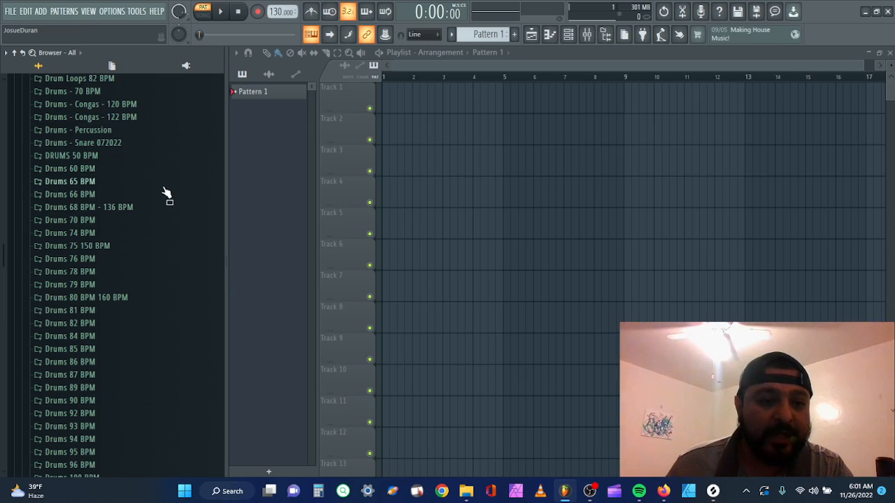
scroll(165, 190, "down", 2)
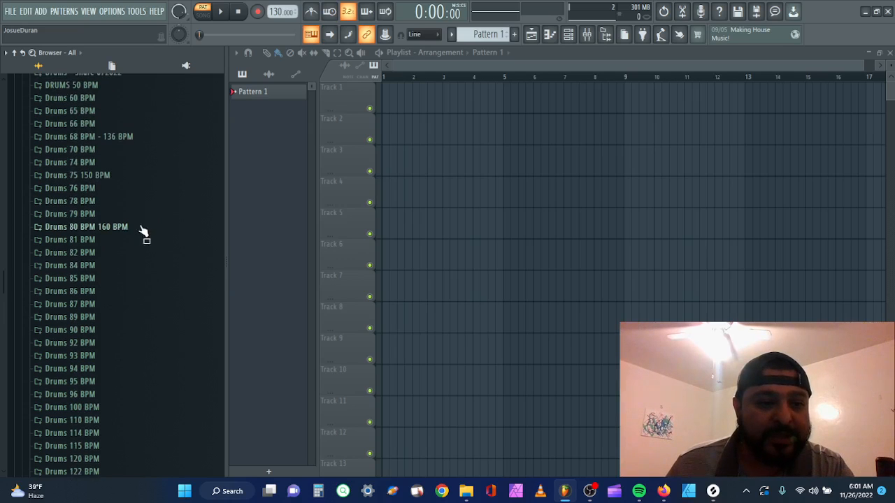
scroll(140, 202, "up", 2)
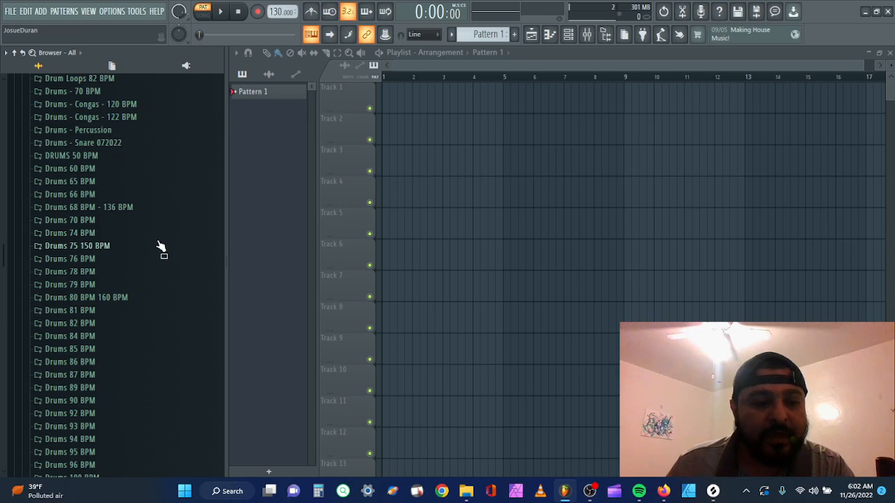
- Check the contents of the Drums 94 BPM folder, collapse it, and expand the Drums 93 BPM folder
scroll(164, 264, "down", 5)
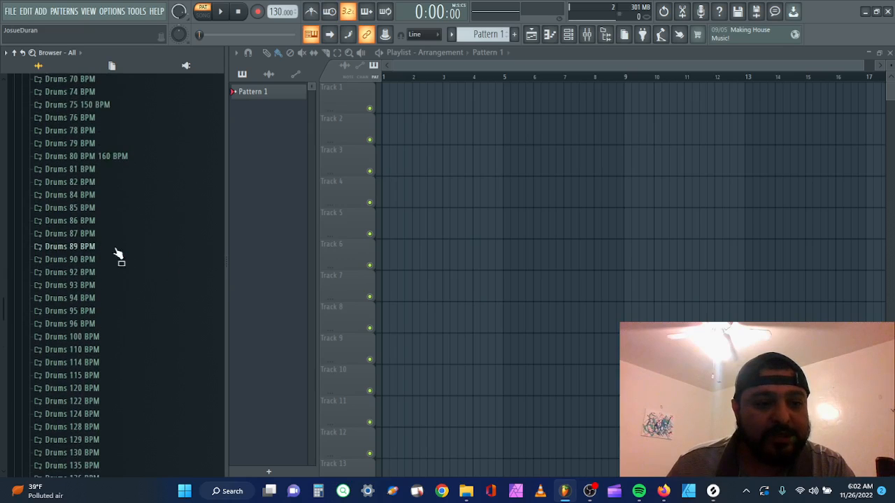
left_click(120, 299)
left_click(119, 298)
left_click(119, 287)
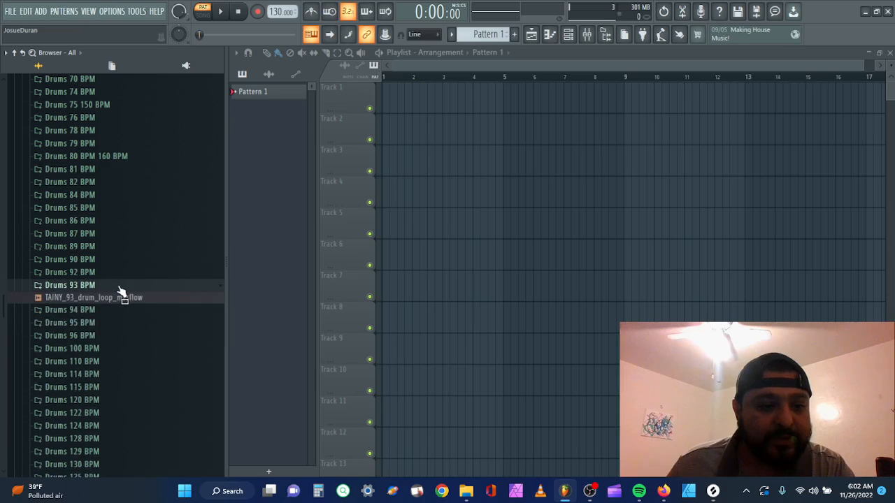
- Collapse the Drums 93 BPM folder and check the contents of the Drums 96 BPM and Drums 86 BPM folders, collapsing each again
left_click(119, 286)
left_click(120, 324)
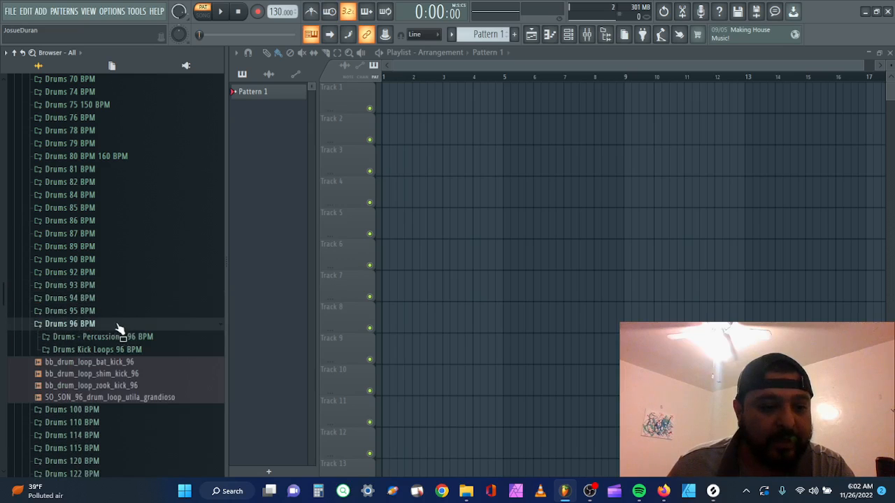
left_click(120, 338)
left_click(121, 337)
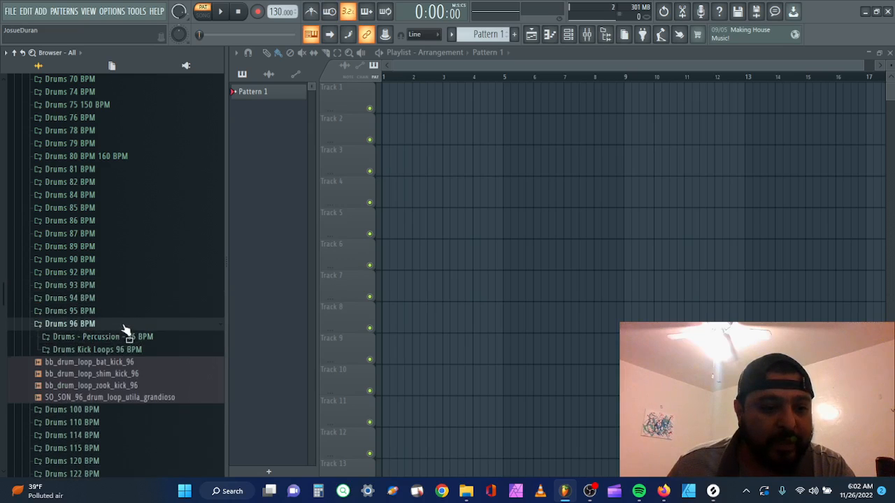
left_click(121, 325)
left_click(119, 223)
left_click(120, 223)
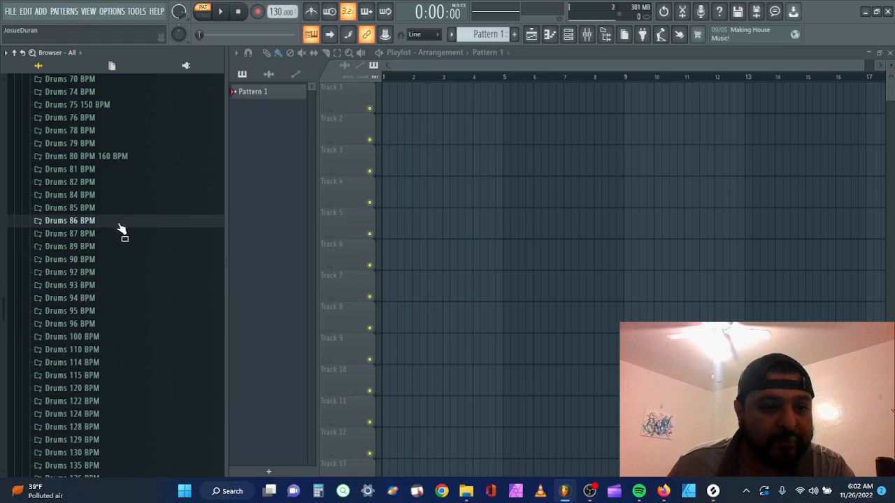
- Check the loops in the Drums 75 150 BPM folder, collapse it, and look through the list of BPM-named drum folders
scroll(115, 196, "up", 2)
left_click(112, 177)
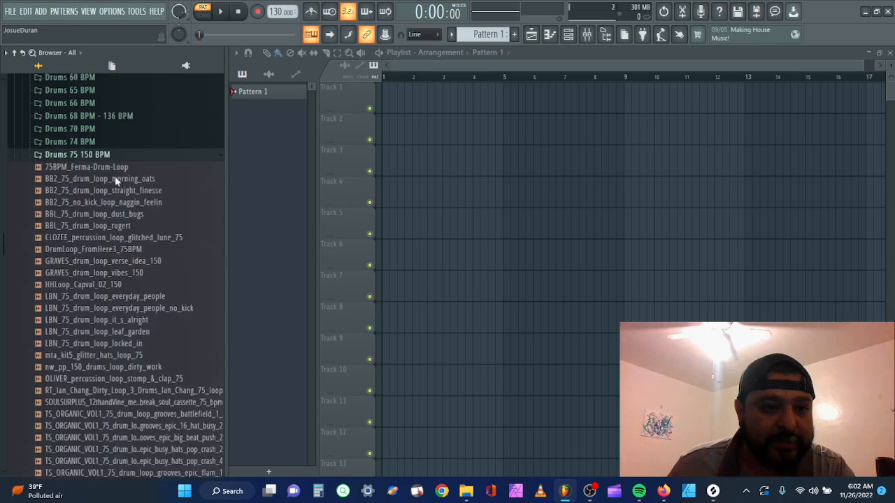
scroll(124, 213, "down", 6)
scroll(120, 216, "up", 5)
left_click(119, 214)
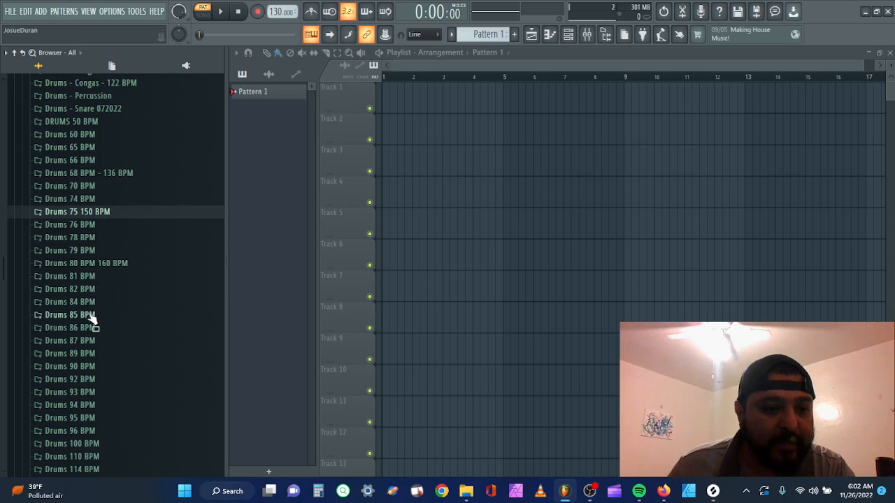
scroll(91, 317, "down", 3)
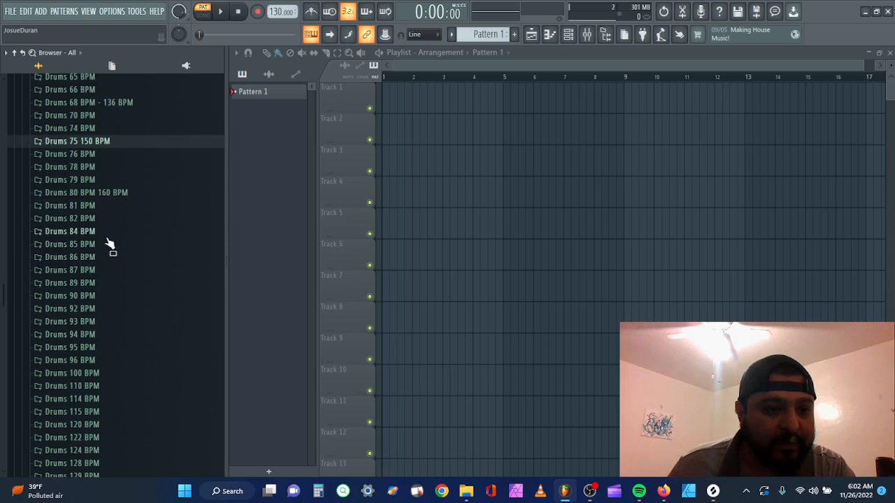
scroll(119, 239, "down", 6)
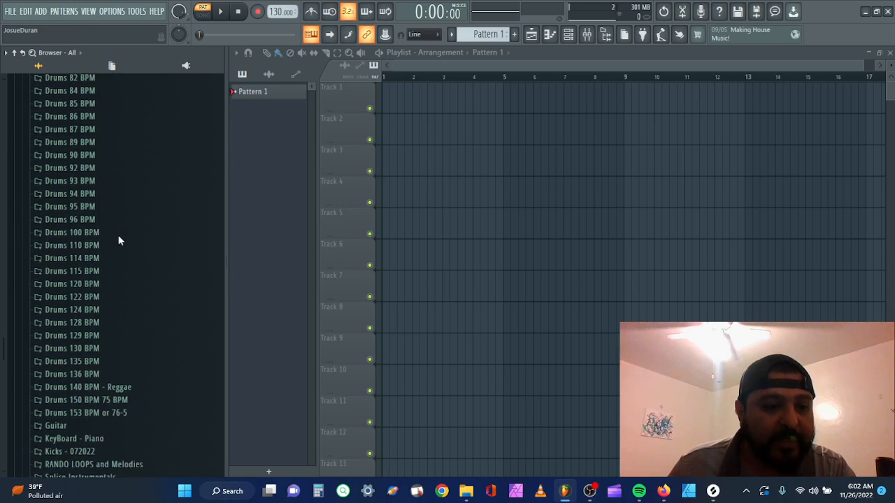
scroll(119, 246, "up", 2)
scroll(119, 246, "up", 7)
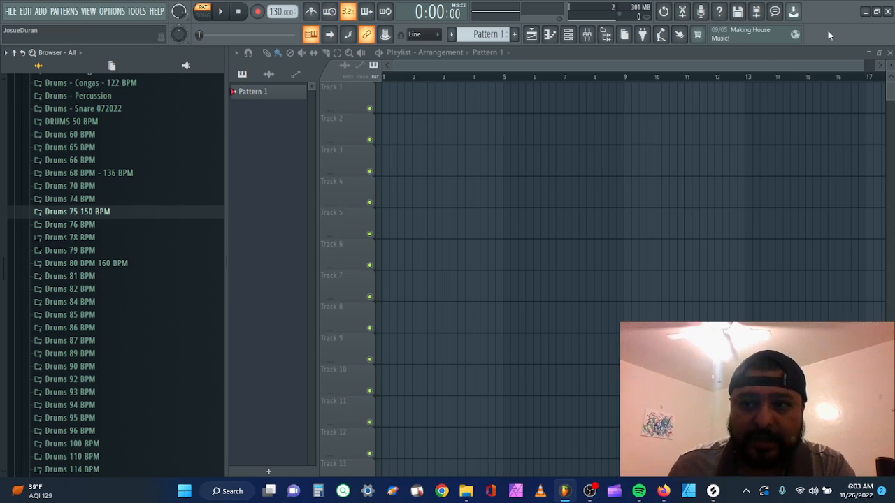
- Switch back to File Explorer, return to the Bass - Solo Loop - Splice folder, and briefly check the Bass Bmin folder's contents
left_click(866, 14)
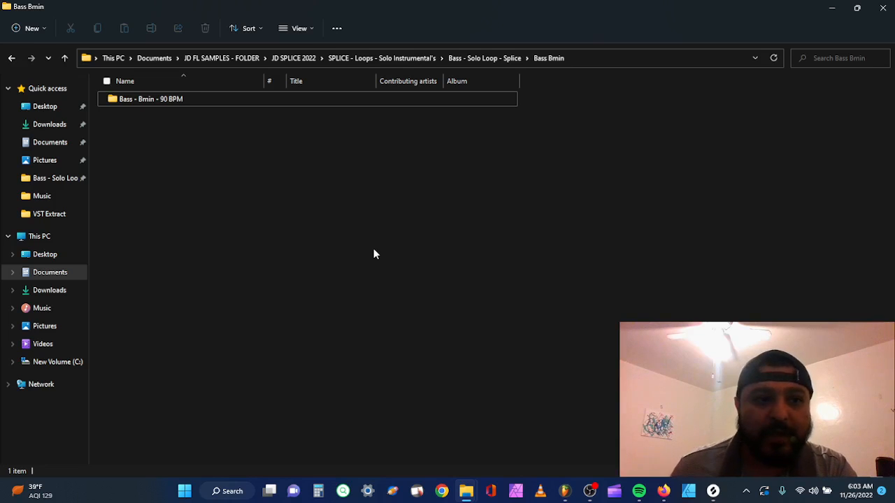
left_click(11, 58)
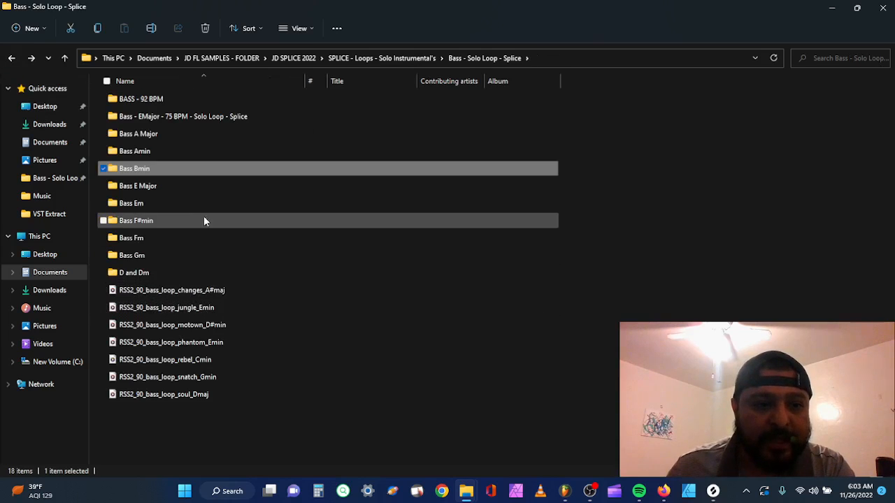
double_click(174, 173)
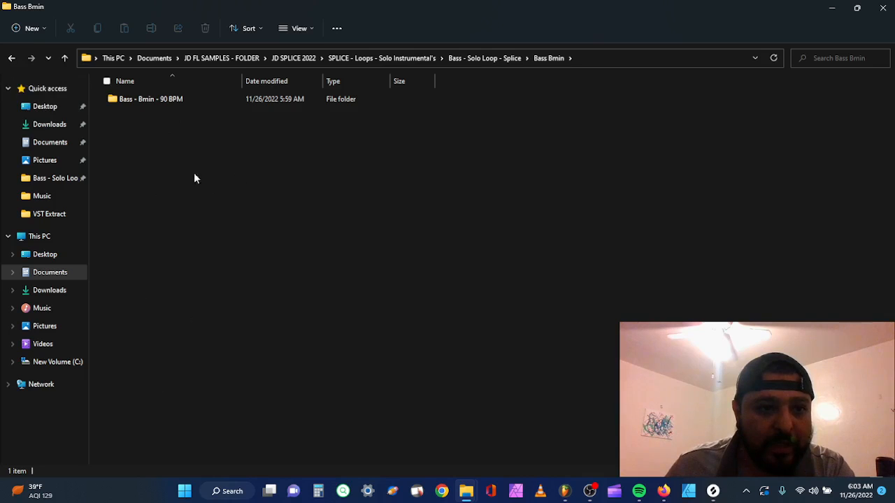
left_click(10, 61)
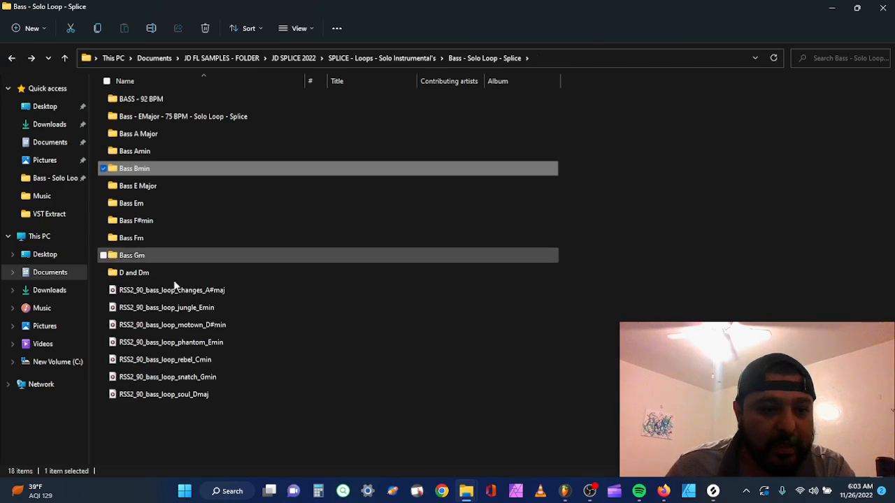